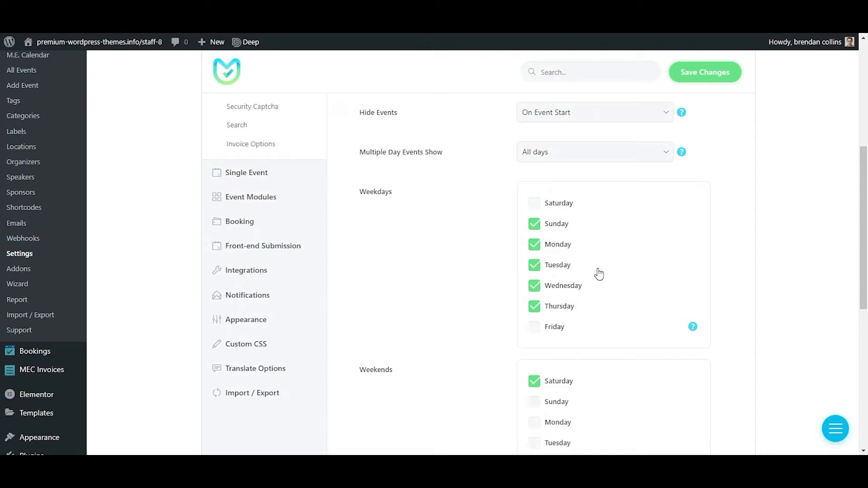
# Set Monday through Friday as weekdays and Saturday and Sunday as weekends in the calendar settings, and save the changes.
pyautogui.scroll(-1, 586, 406)
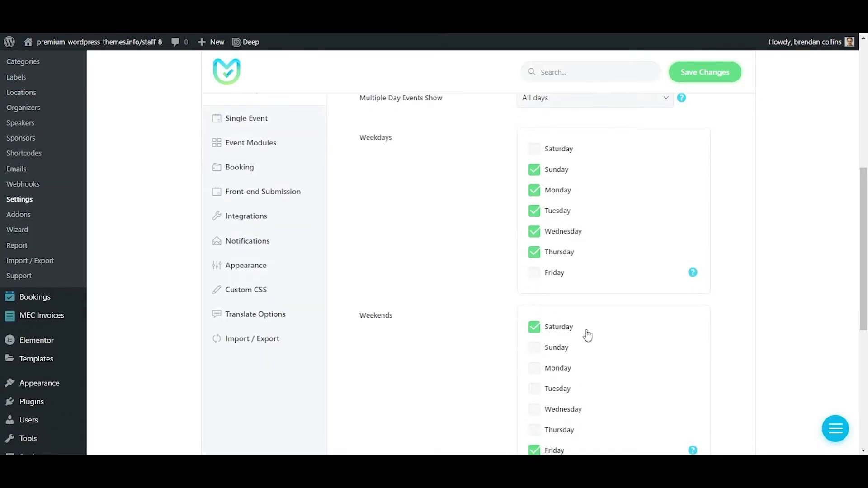
pyautogui.scroll(-1, 461, 211)
pyautogui.scroll(1, 449, 240)
pyautogui.click(535, 272)
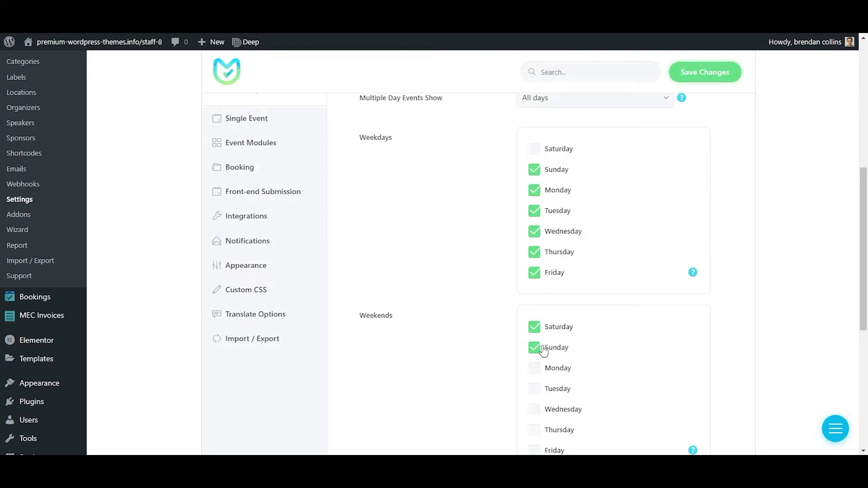
pyautogui.click(535, 169)
pyautogui.scroll(-1, 556, 357)
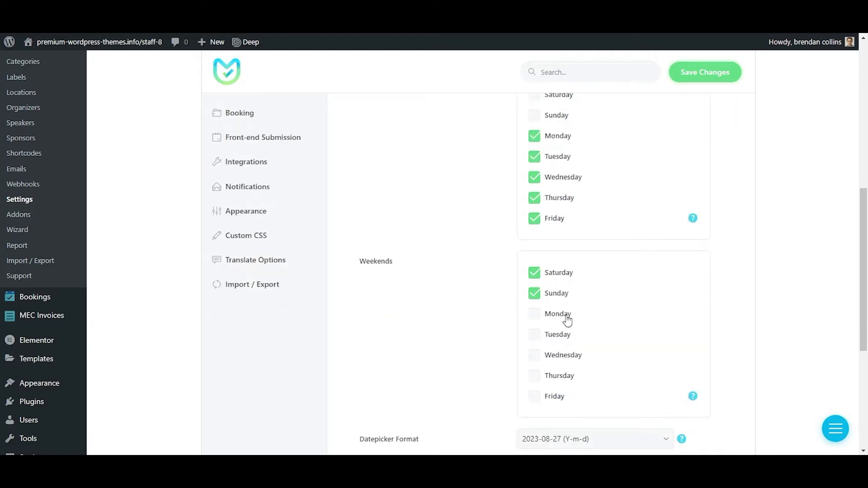
pyautogui.click(703, 76)
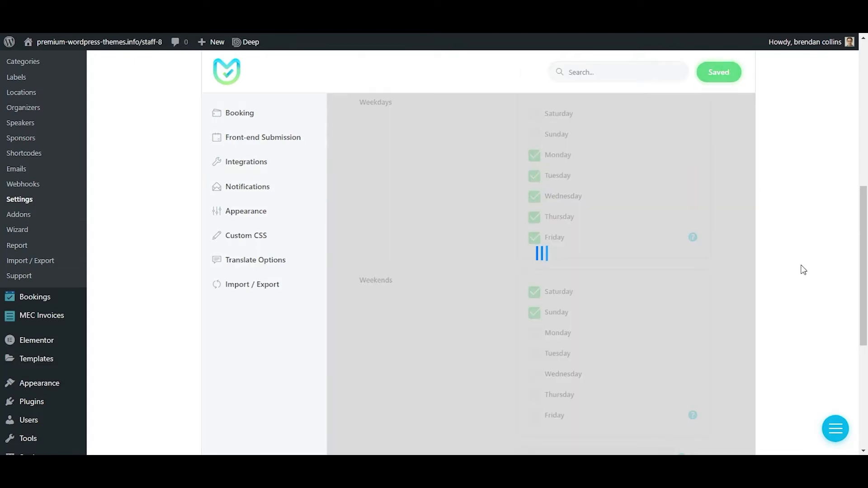
# Set Week Starts On to Monday in the WordPress general settings, save the change, and refresh the calendar page.
pyautogui.scroll(-5, 9, 283)
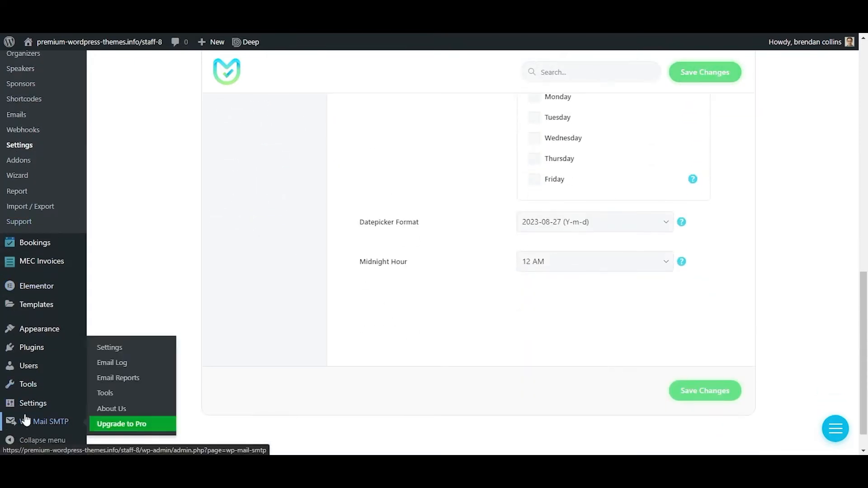
pyautogui.moveTo(28, 404)
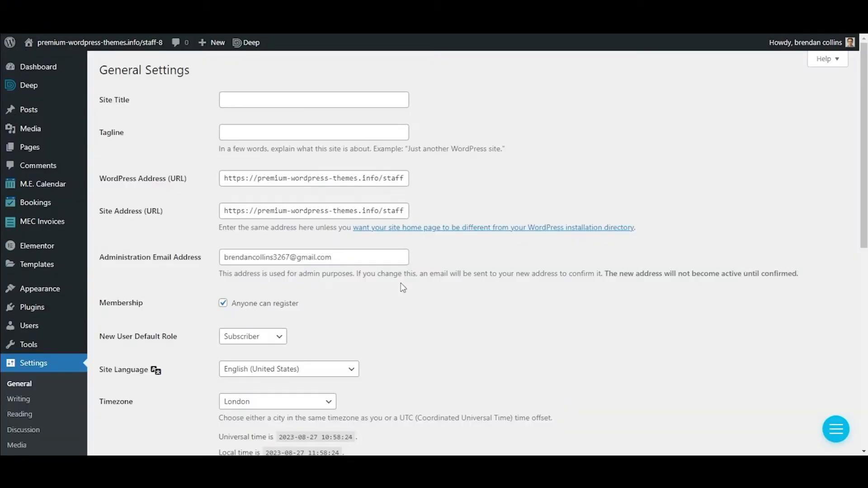
pyautogui.scroll(-6, 452, 276)
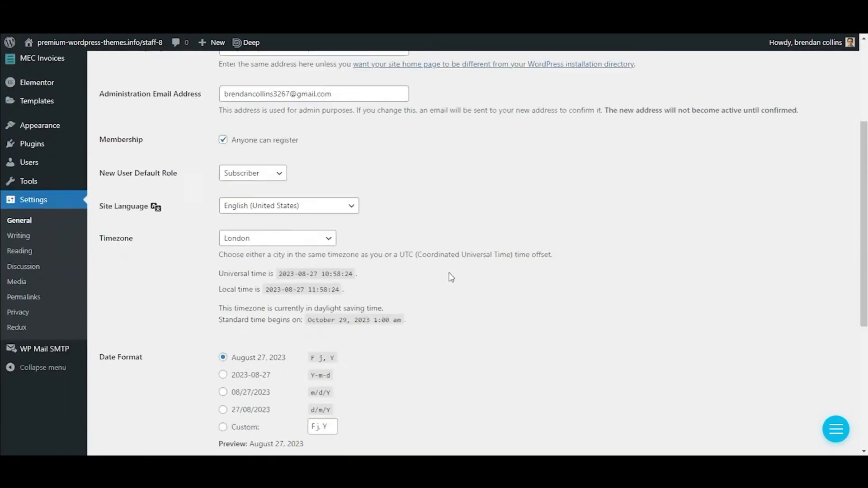
pyautogui.scroll(-3, 468, 276)
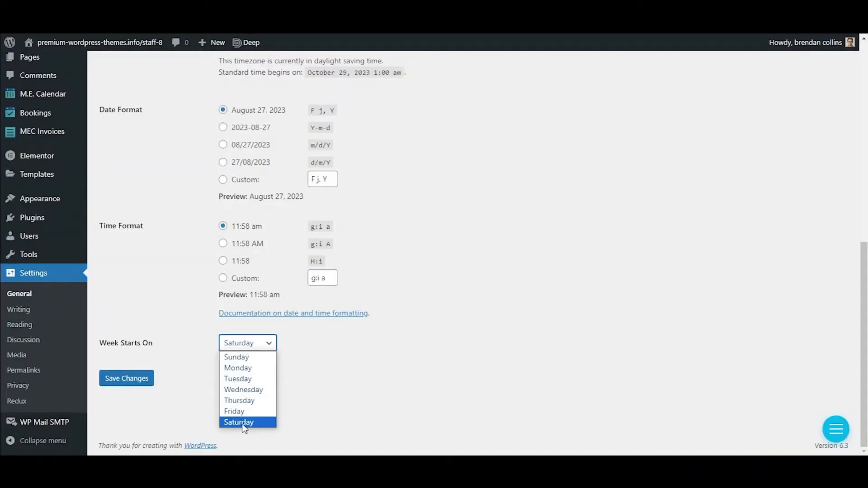
pyautogui.click(240, 357)
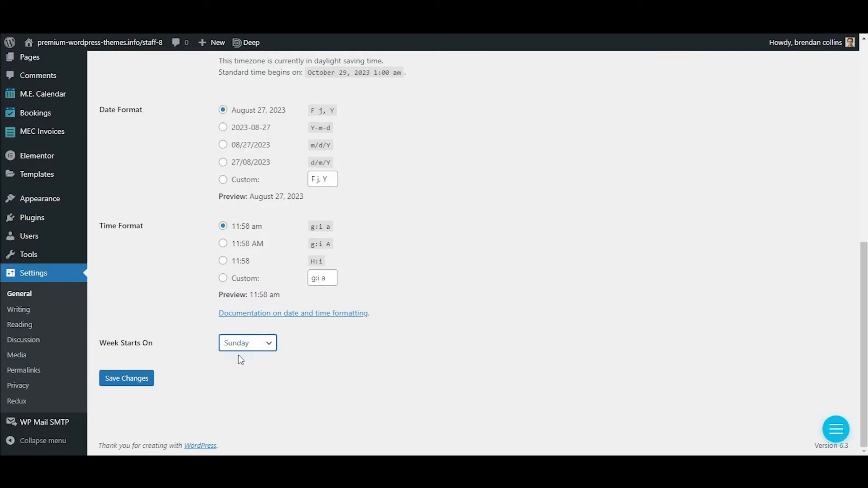
pyautogui.click(248, 342)
pyautogui.click(246, 368)
pyautogui.click(128, 379)
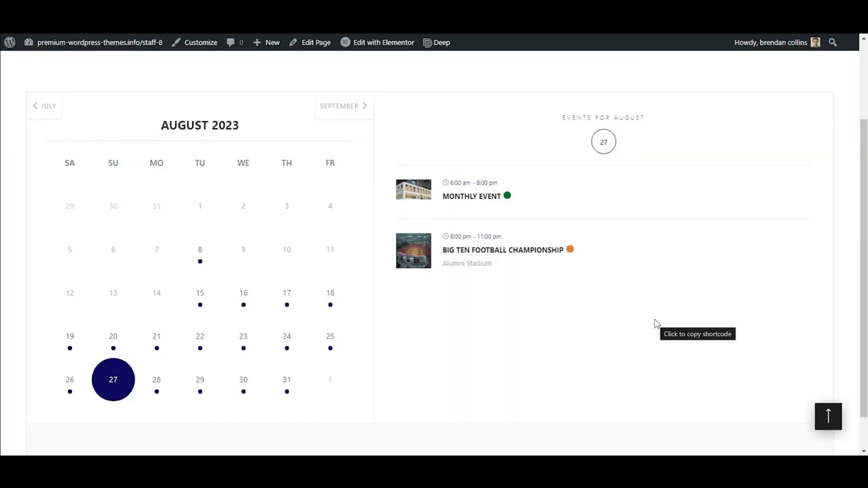
pyautogui.press('F5')
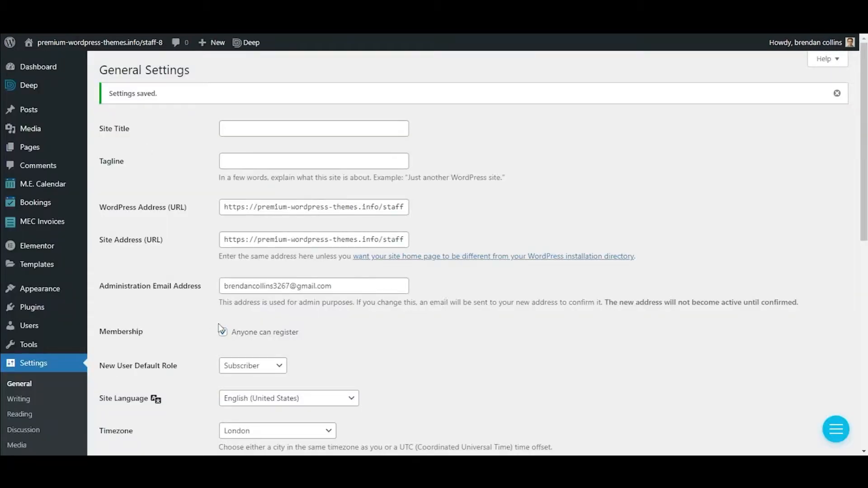
# Set Week Starts On to Sunday in the WordPress general settings, save the change, and refresh the calendar page.
pyautogui.scroll(-10, 351, 383)
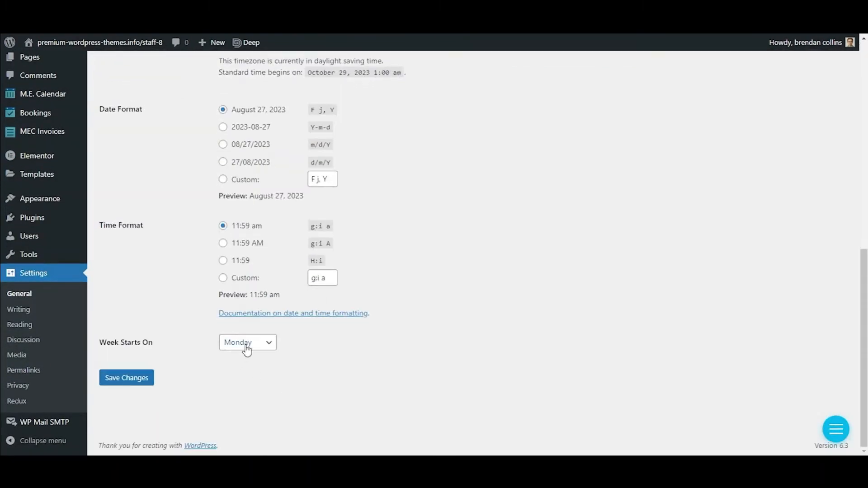
pyautogui.click(246, 346)
pyautogui.click(241, 360)
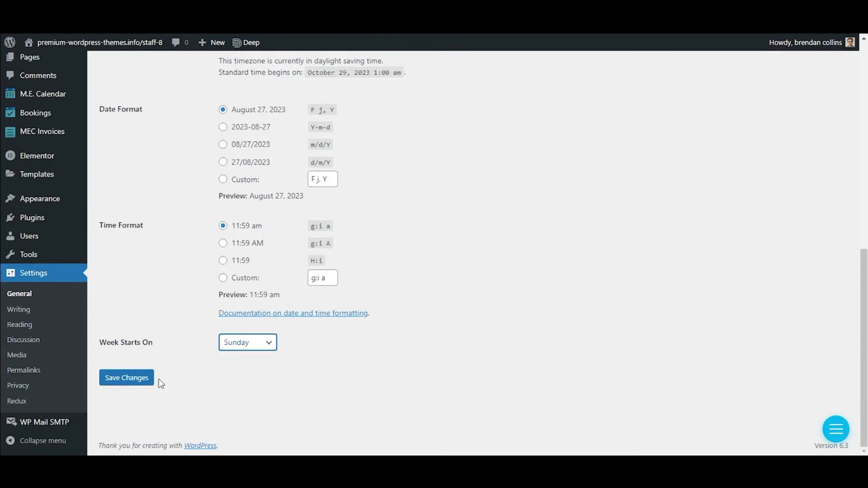
pyautogui.click(128, 379)
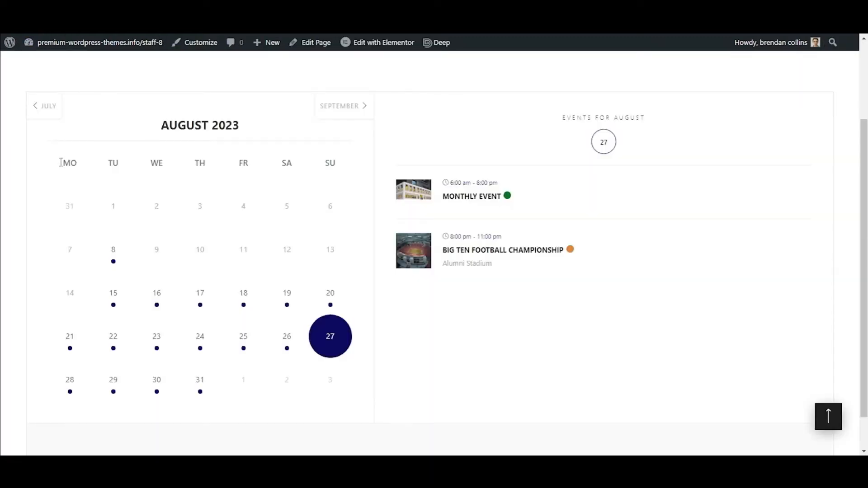
pyautogui.press('F5')
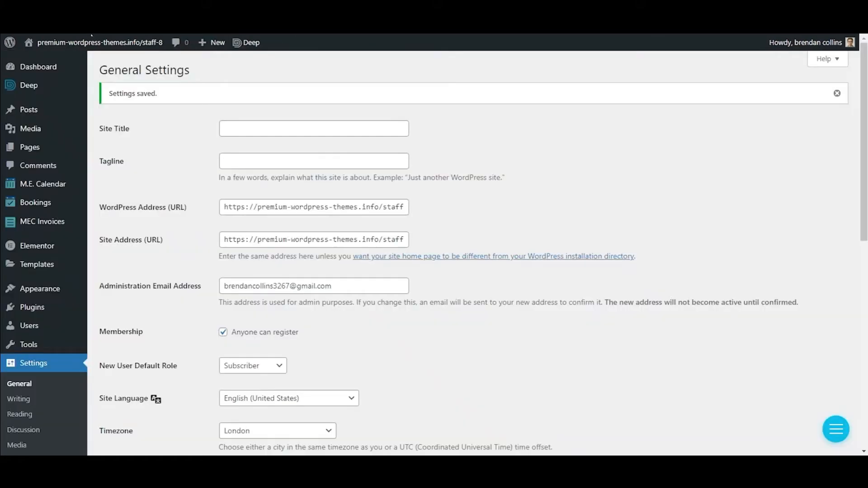
pyautogui.scroll(-10, 252, 436)
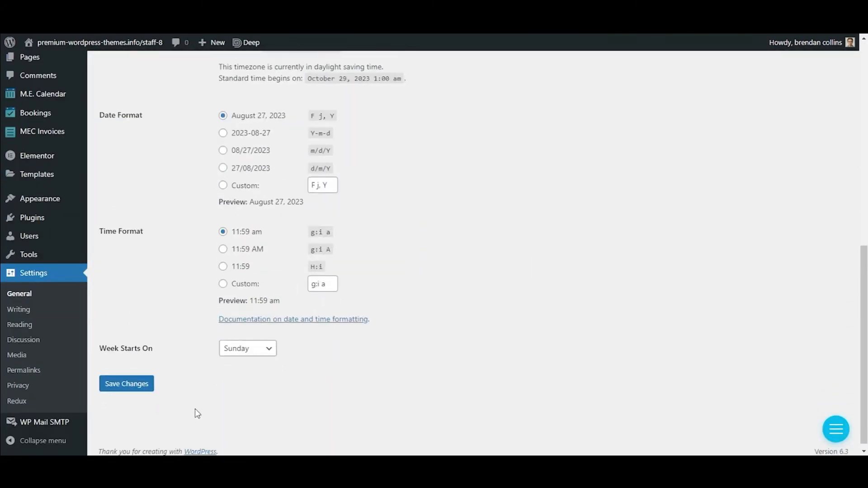
pyautogui.scroll(-1, 198, 413)
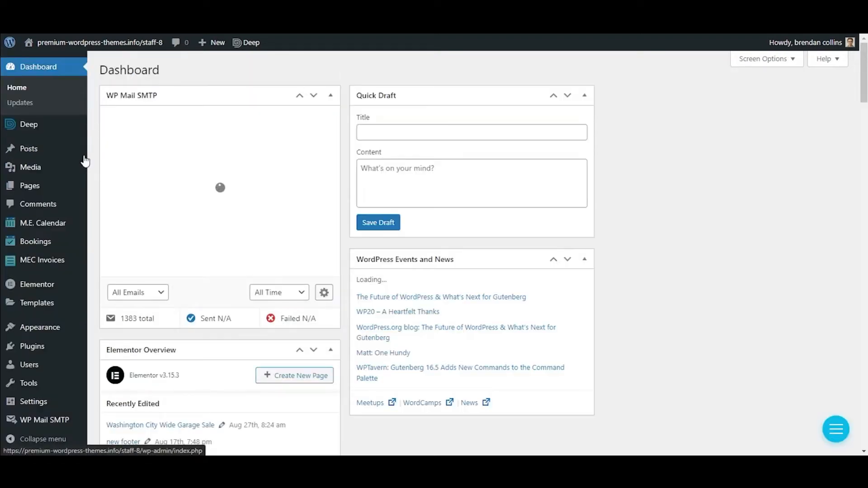
# Open the List View shortcode of M.E. Calendar for editing and go to its display options.
pyautogui.moveTo(37, 225)
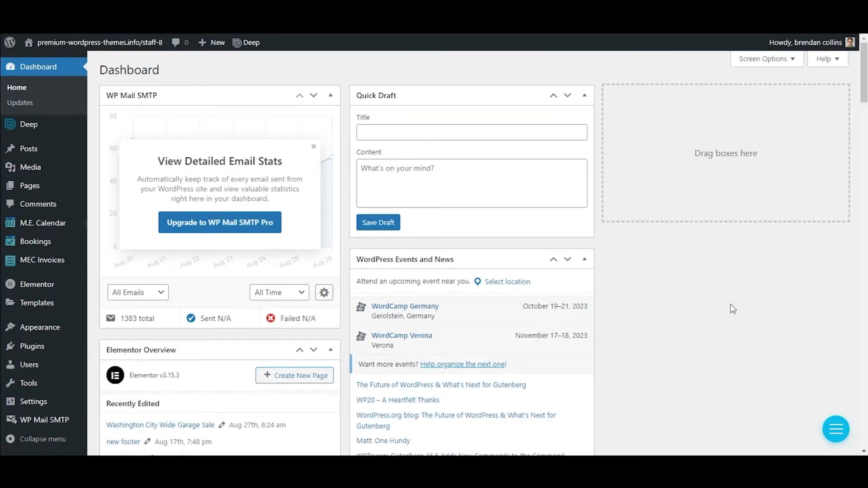
pyautogui.scroll(-4, 149, 213)
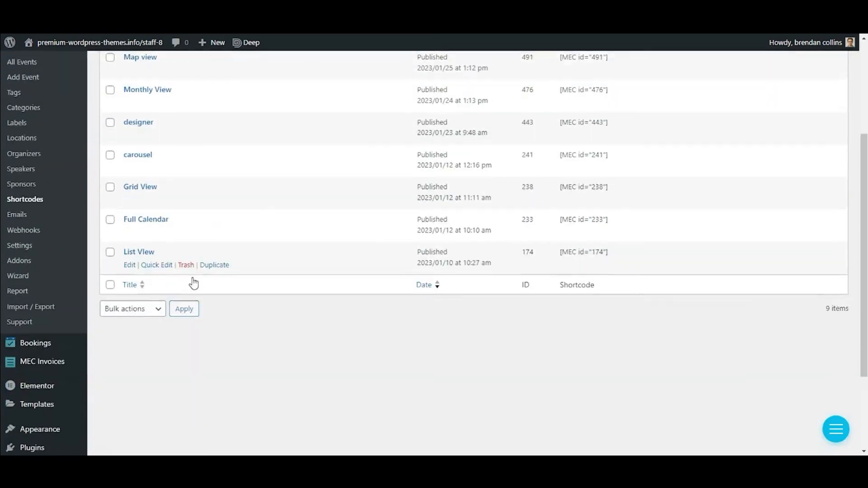
pyautogui.click(129, 261)
pyautogui.scroll(-2, 426, 219)
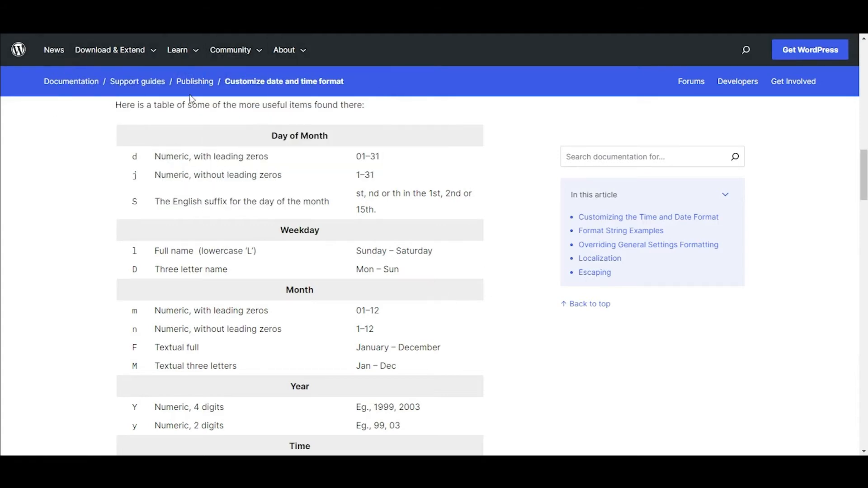
# Examine the format string example and format characters in the WordPress documentation on customizing date and time format.
pyautogui.scroll(20, 209, 189)
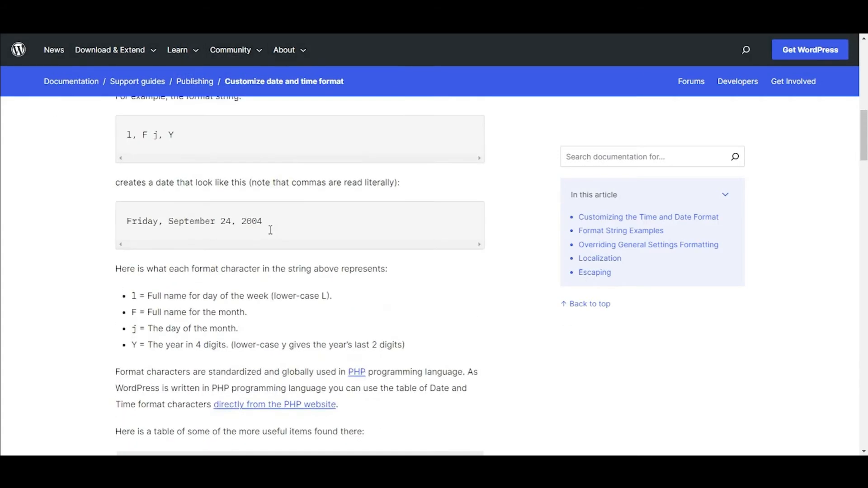
pyautogui.scroll(3, 253, 269)
pyautogui.scroll(-9, 269, 246)
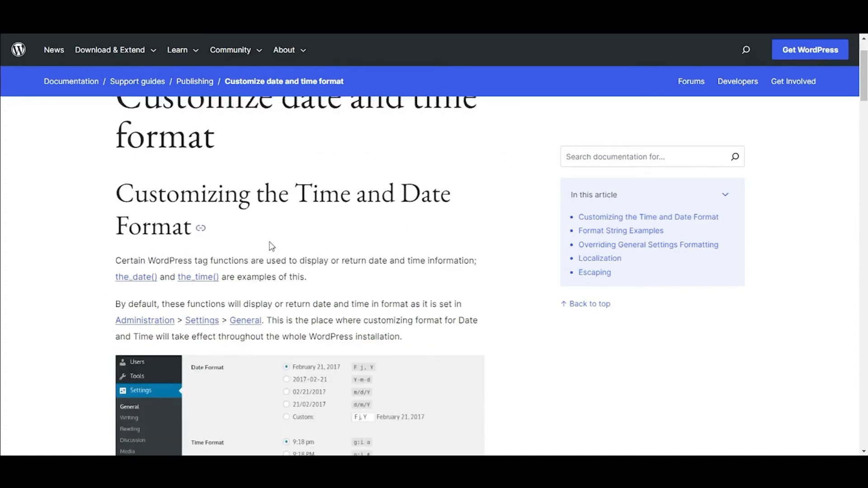
pyautogui.scroll(-8, 295, 248)
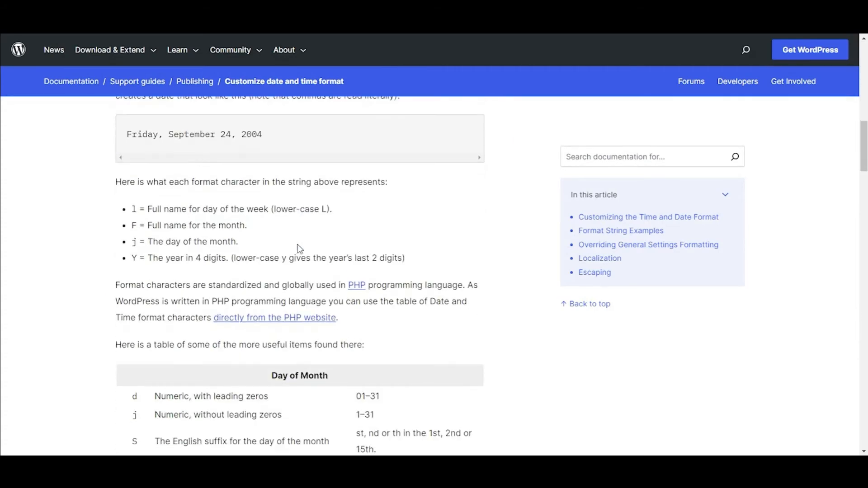
pyautogui.scroll(-3, 378, 222)
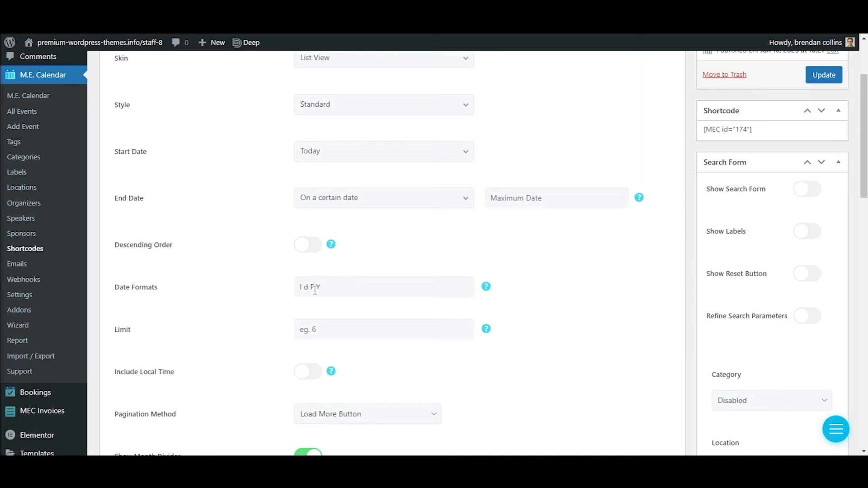
# Update the List View shortcode with the date format "l d F Y" and refresh the event list page.
pyautogui.click(827, 77)
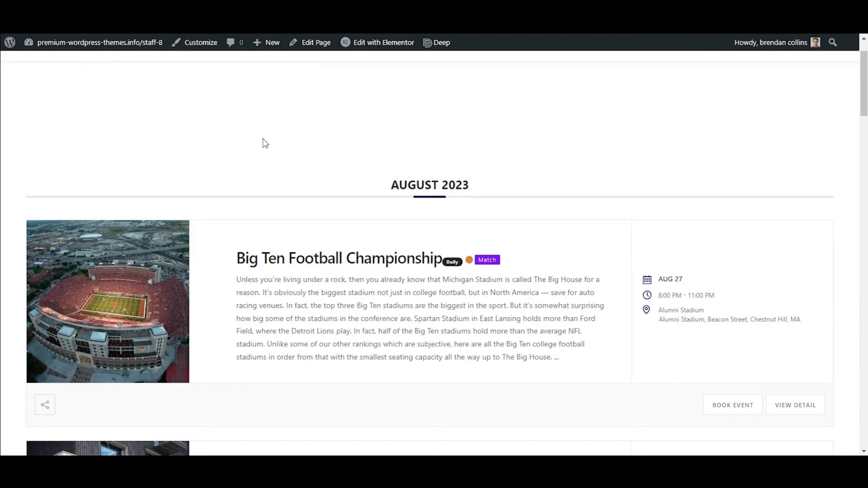
pyautogui.press('F5')
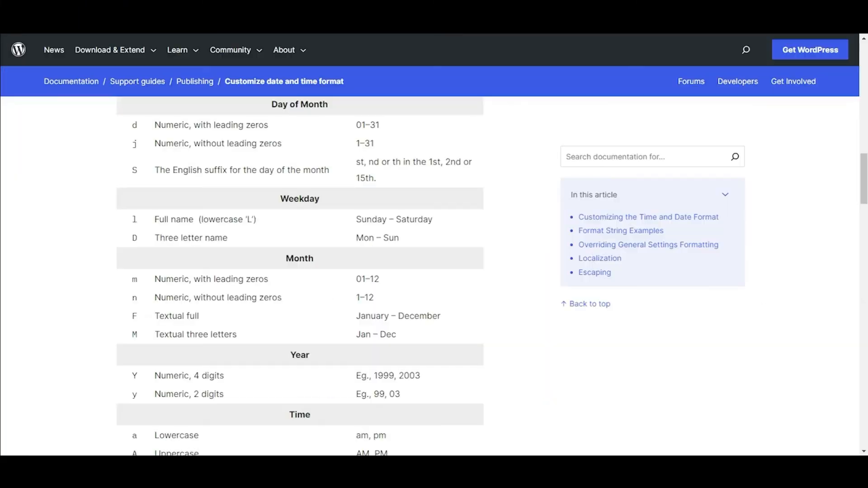
# Review the day, weekday, month, year and time format characters in the documentation, and return to the List View shortcode editor.
pyautogui.scroll(-2, 270, 224)
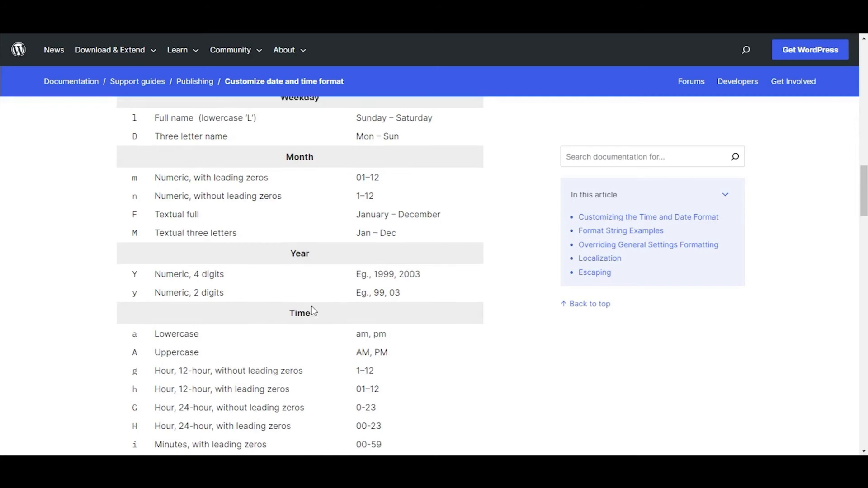
pyautogui.scroll(5, 311, 305)
pyautogui.scroll(-2, 300, 312)
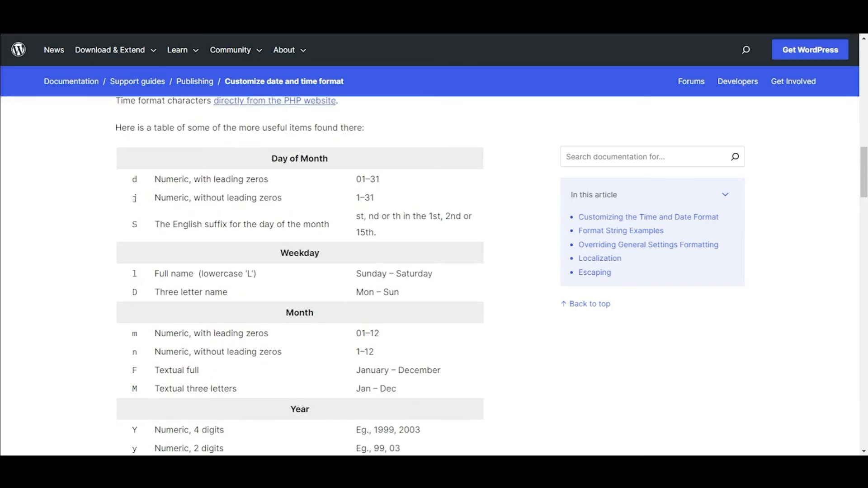
pyautogui.hotkey('ctrl', 'shift', 'Tab')
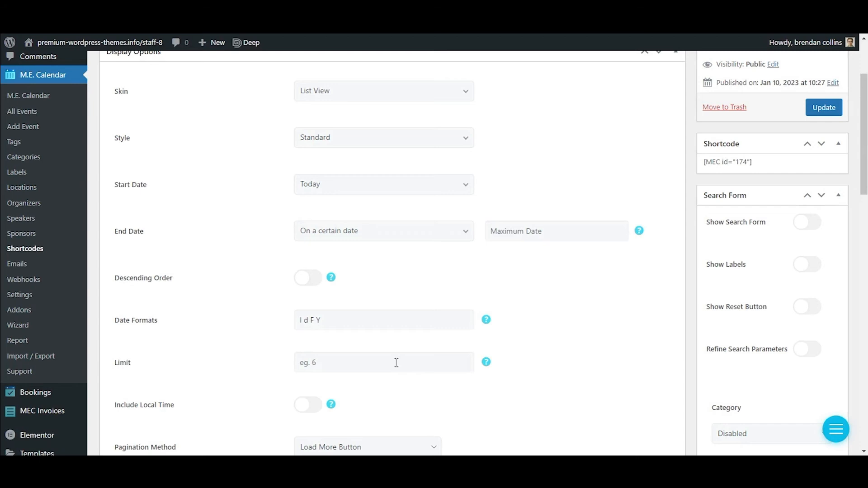